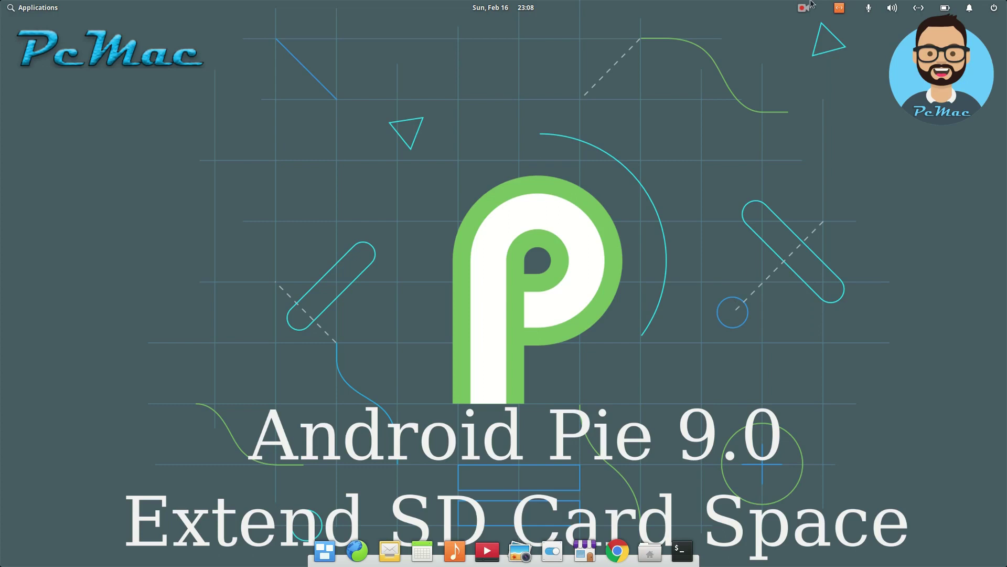
- Search AppCenter for 'gpar' and launch GParted Partition Editor from the Applications menu
{"action": "left_click", "coordinate": [585, 551]}
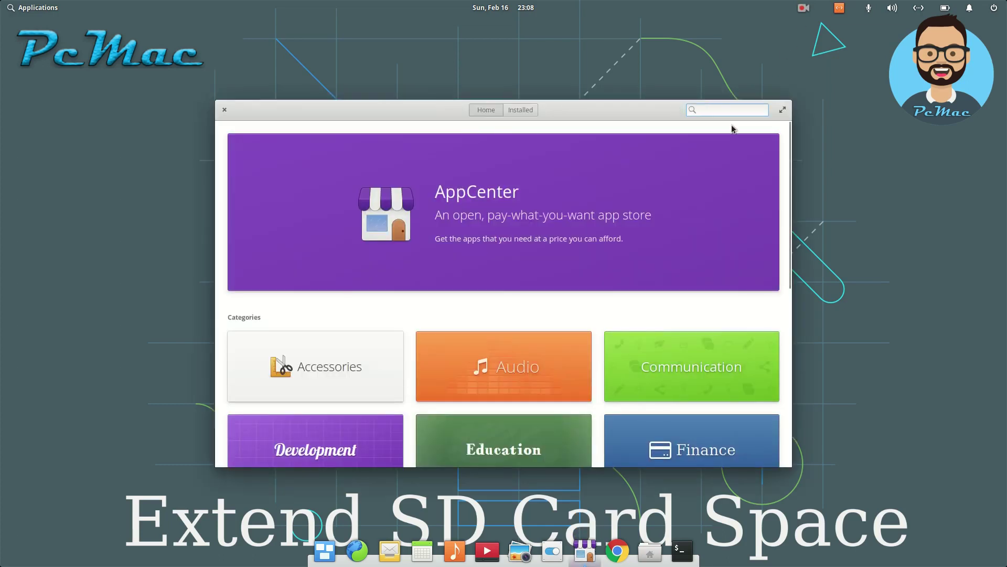
{"action": "type", "text": "gpar"}
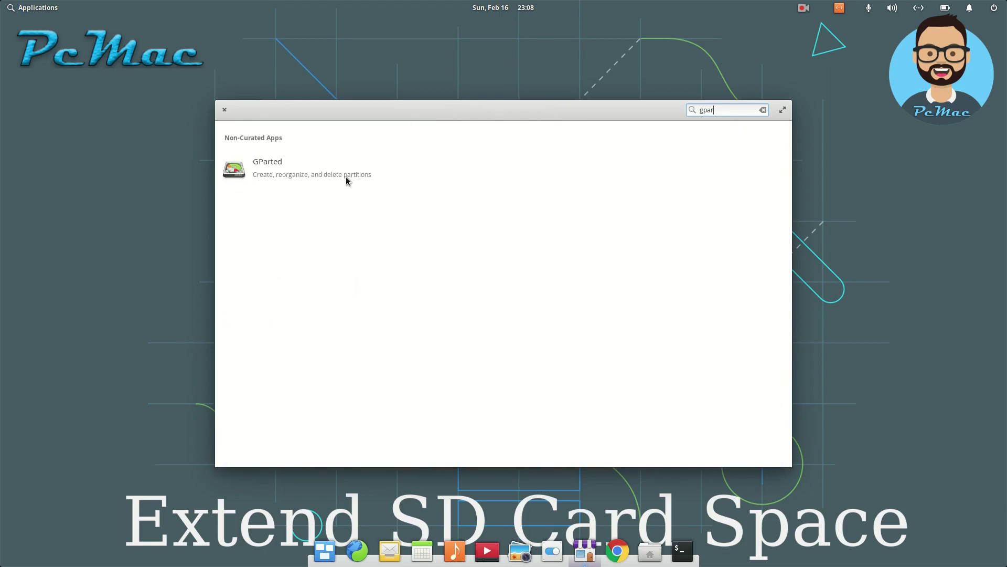
{"action": "left_click", "coordinate": [35, 7]}
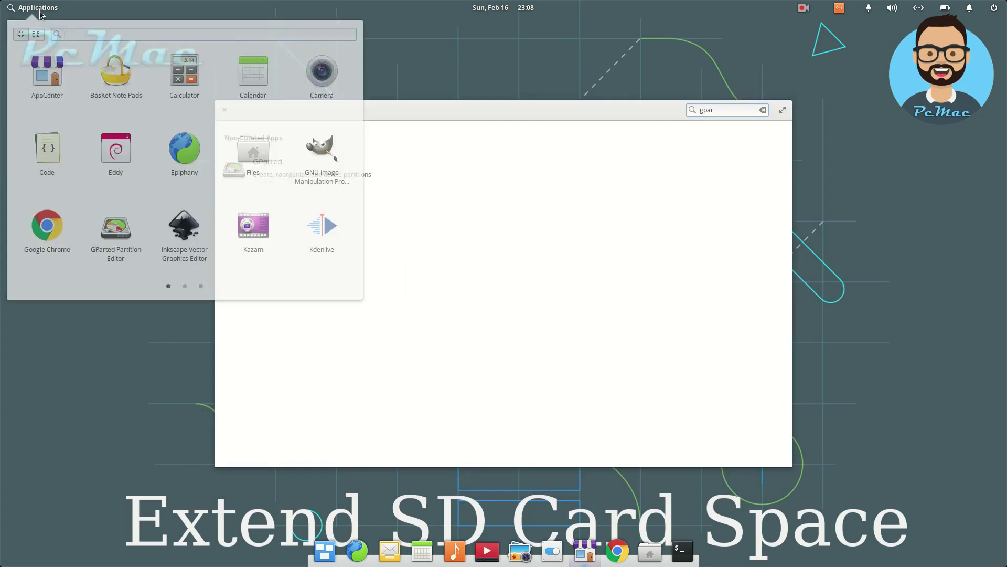
- Authenticate as root with the account password so GParted opens on /dev/sda
{"action": "left_click", "coordinate": [116, 229]}
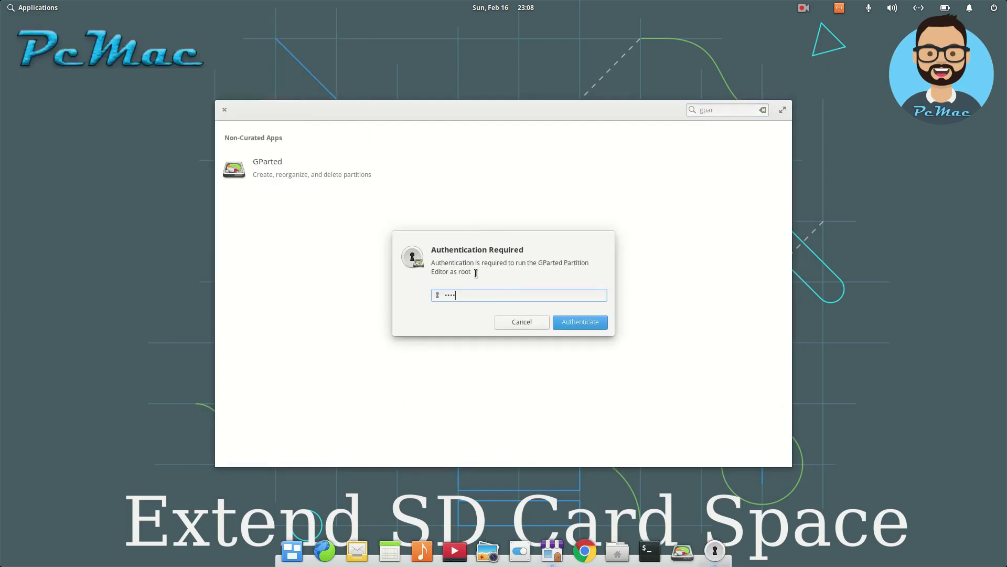
{"action": "key", "text": "Return"}
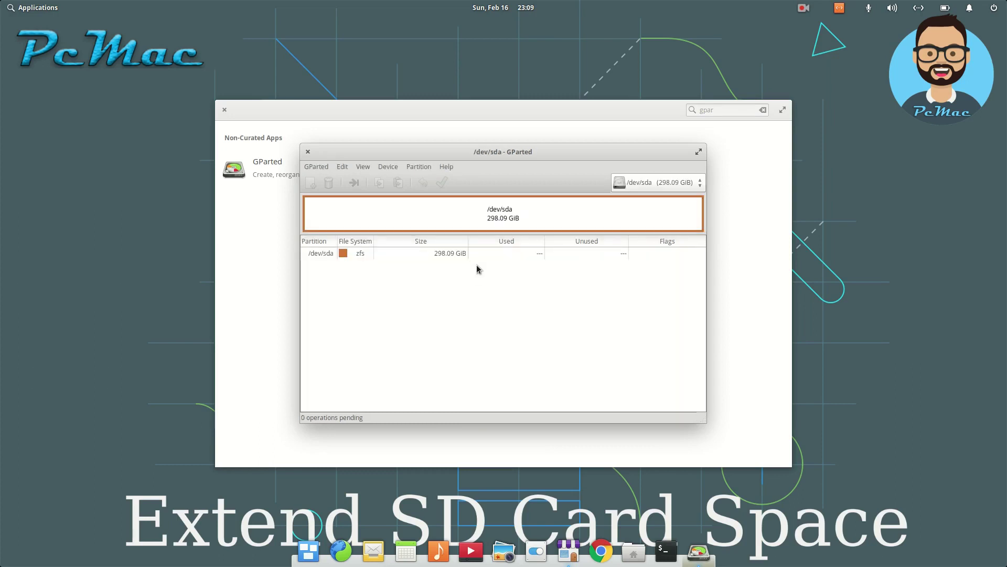
- Refresh devices and switch GParted to the 14.84 GiB SD card /dev/sdd
{"action": "left_click", "coordinate": [697, 183]}
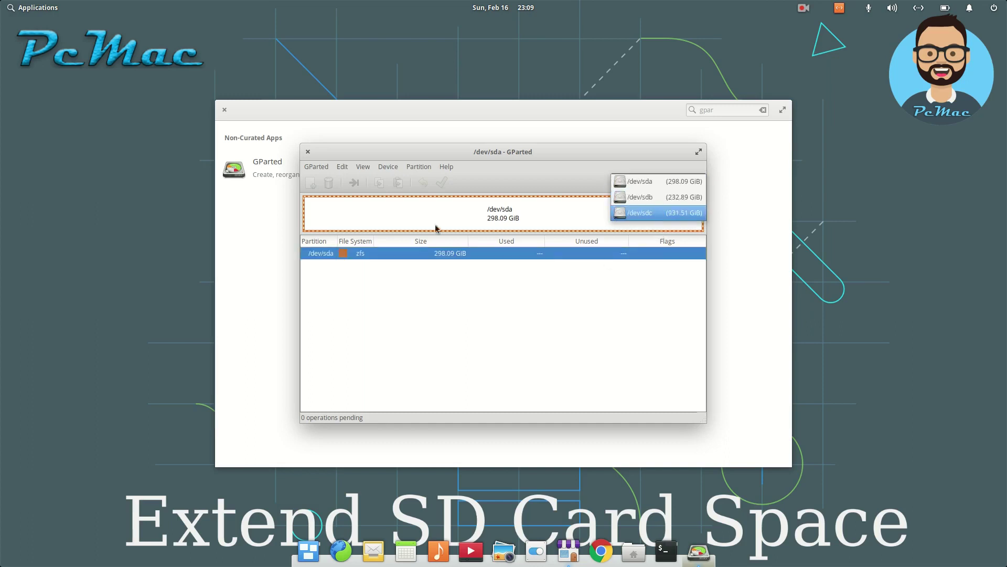
{"action": "left_click", "coordinate": [325, 168]}
{"action": "left_click", "coordinate": [325, 170]}
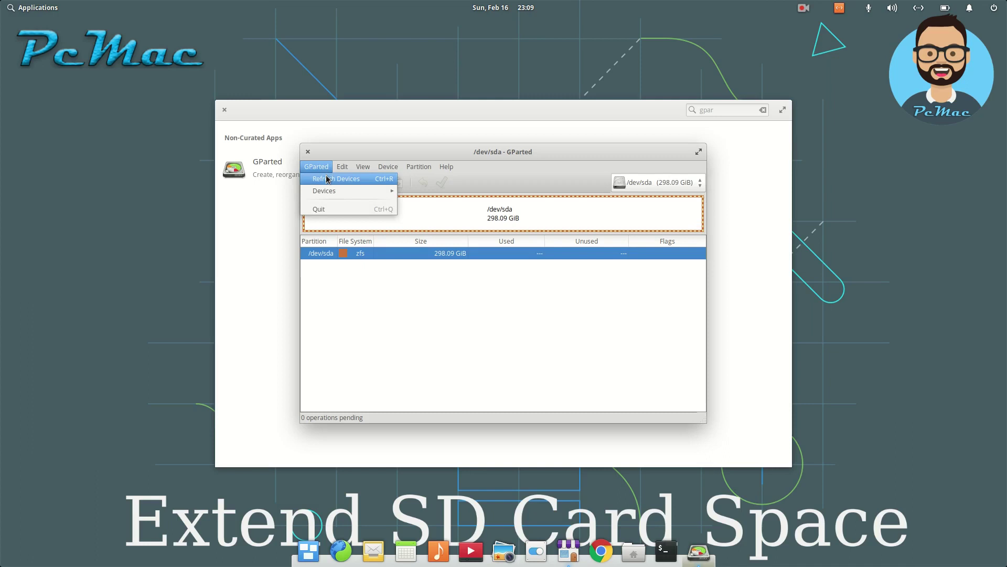
{"action": "left_click", "coordinate": [326, 179]}
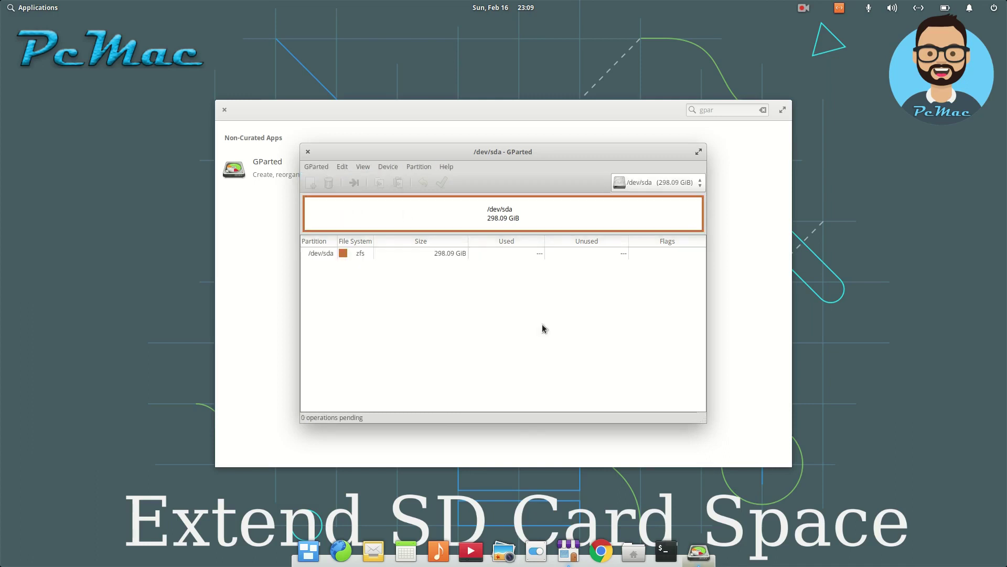
{"action": "left_click", "coordinate": [666, 183]}
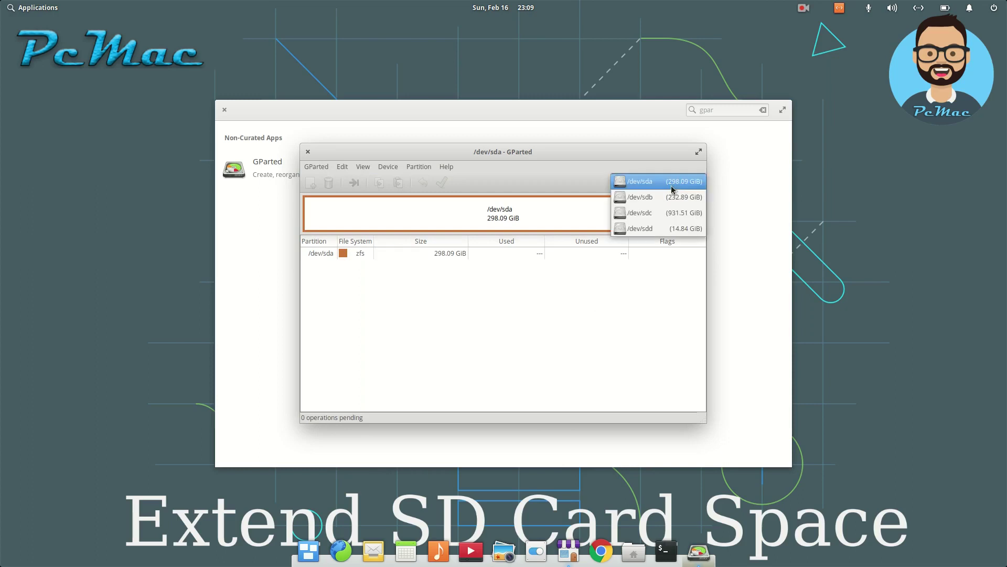
{"action": "left_click", "coordinate": [654, 230]}
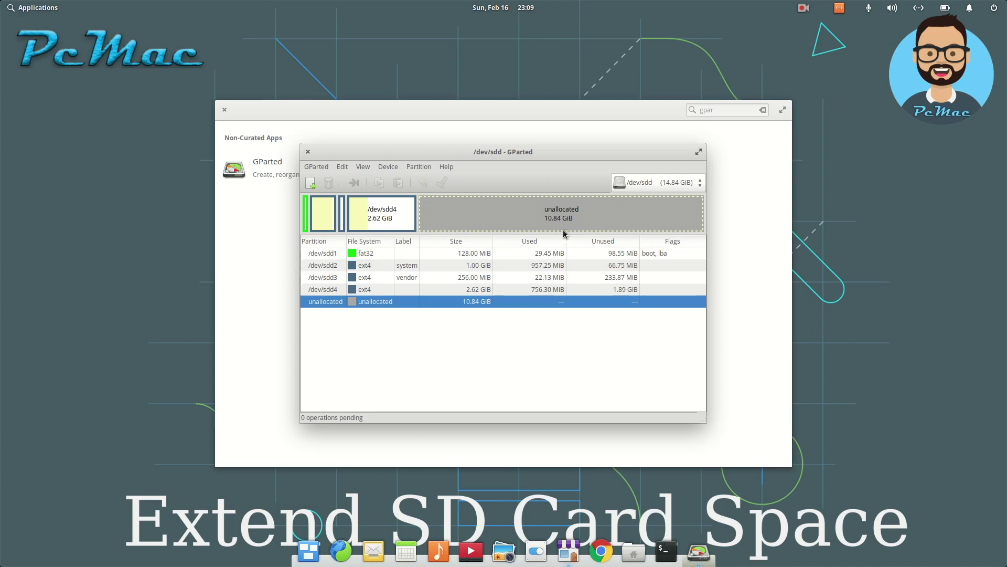
- Open the Resize/Move dialog for partition /dev/sdd4 from its context menu
{"action": "left_click", "coordinate": [409, 292]}
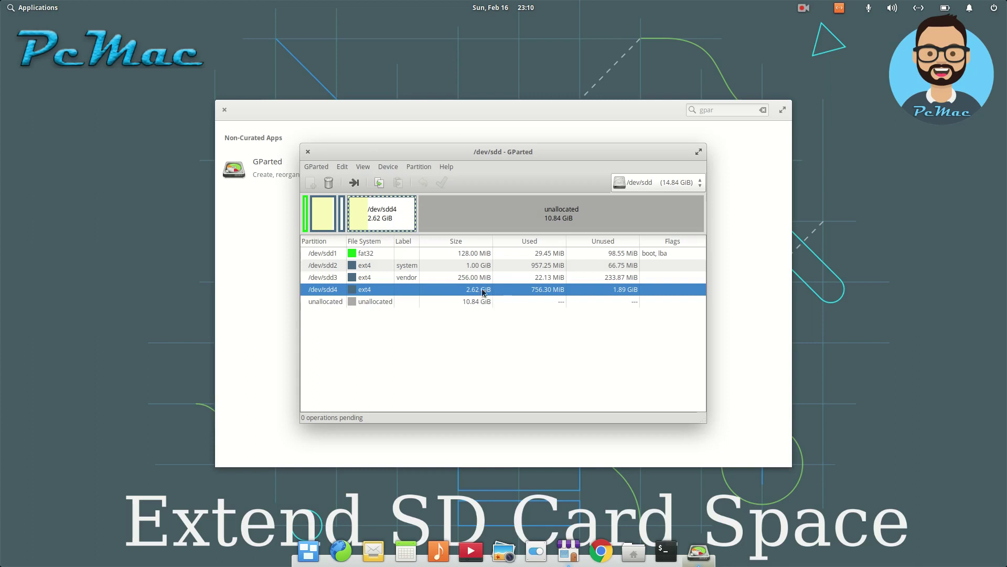
{"action": "right_click", "coordinate": [441, 296]}
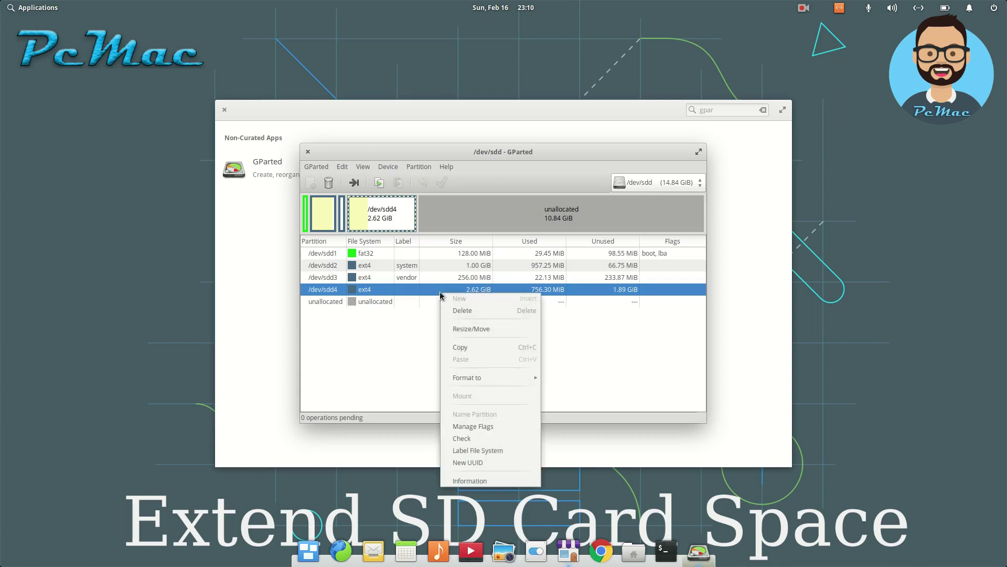
{"action": "left_click", "coordinate": [467, 329]}
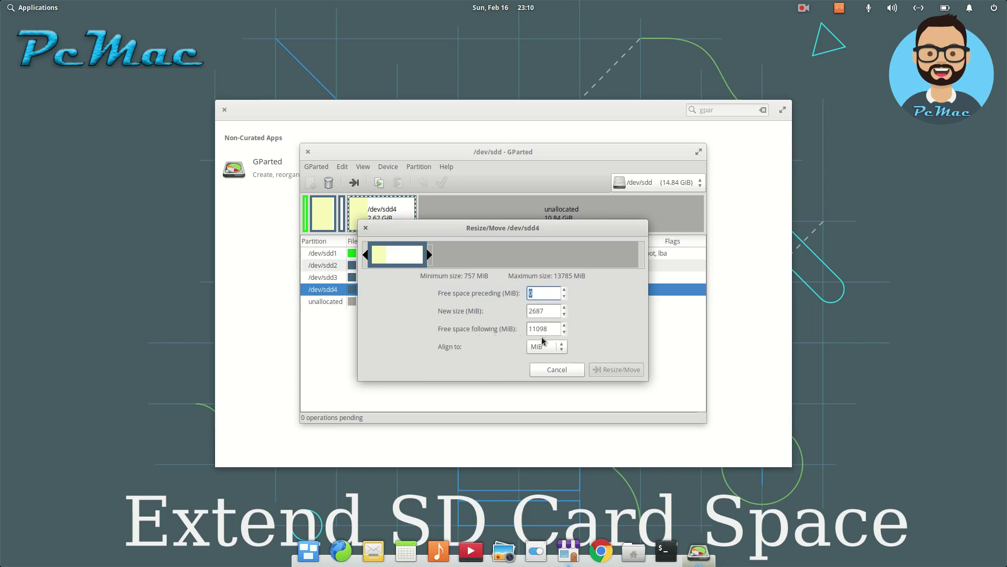
- Stretch /dev/sdd4 across the unallocated space to 13.25 GiB and queue the resize
{"action": "left_click_drag", "start_coordinate": [435, 258], "coordinate": [636, 256]}
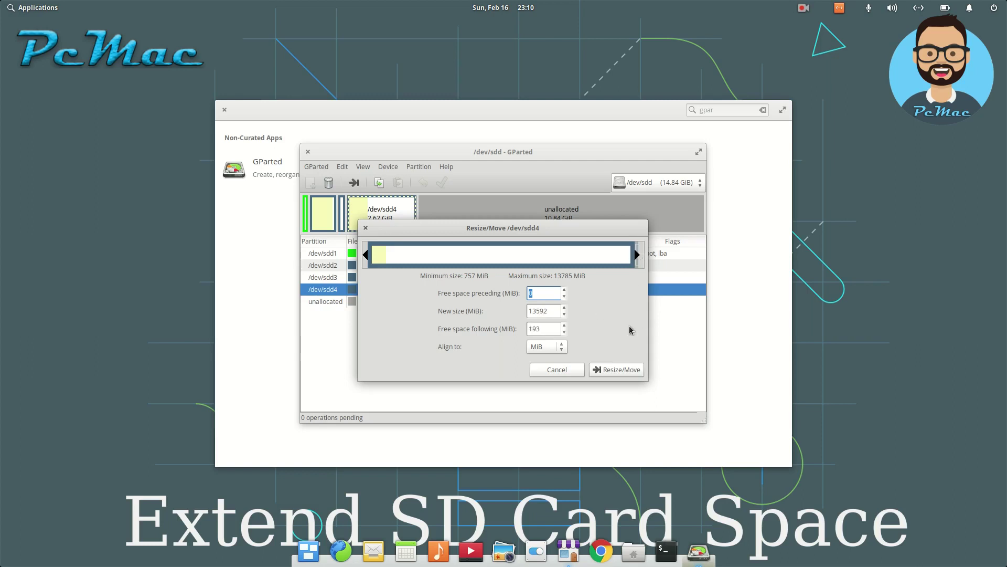
{"action": "left_click", "coordinate": [618, 370]}
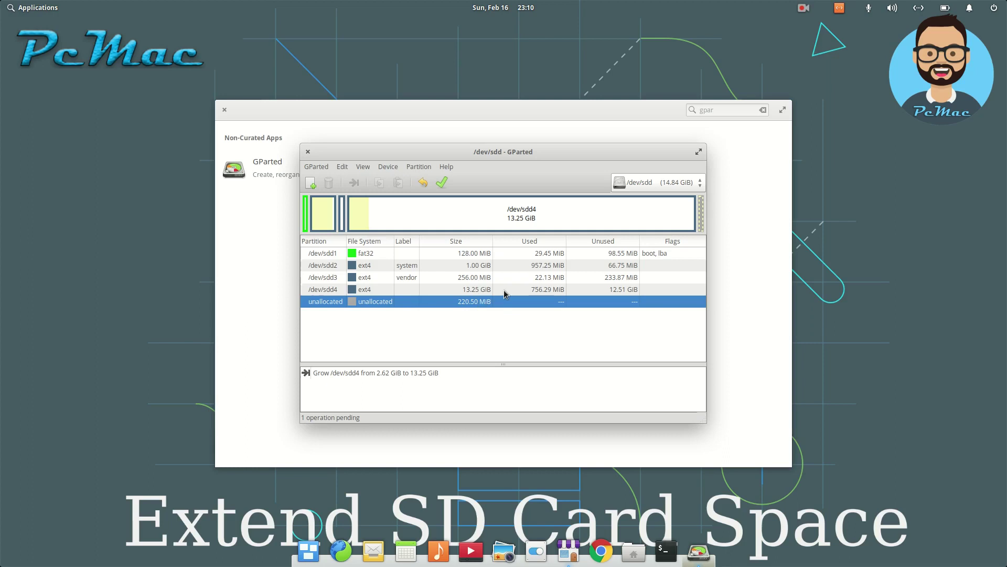
- Apply the queued /dev/sdd4 resize, confirm it, and close the finished report
{"action": "left_click", "coordinate": [447, 188]}
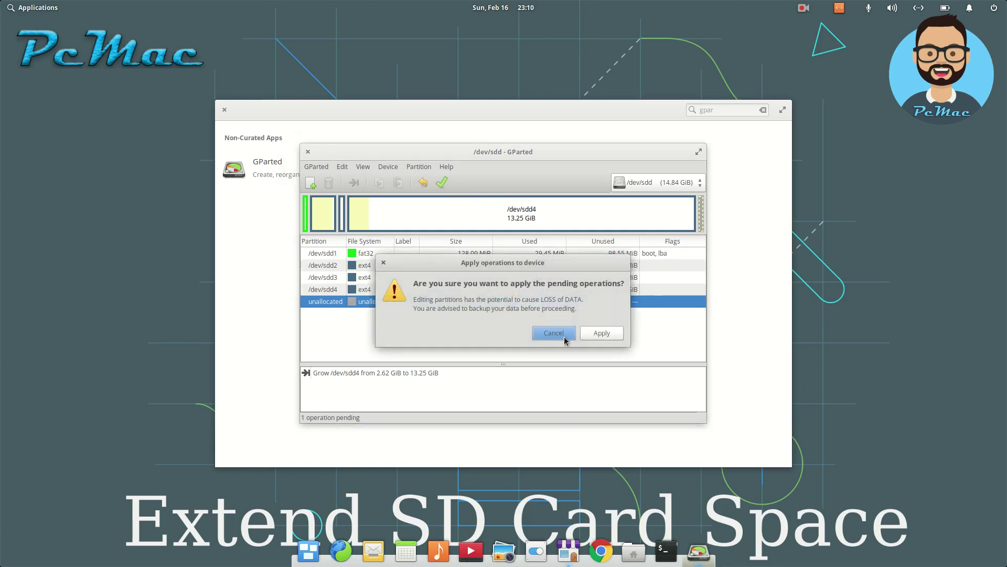
{"action": "left_click", "coordinate": [597, 333]}
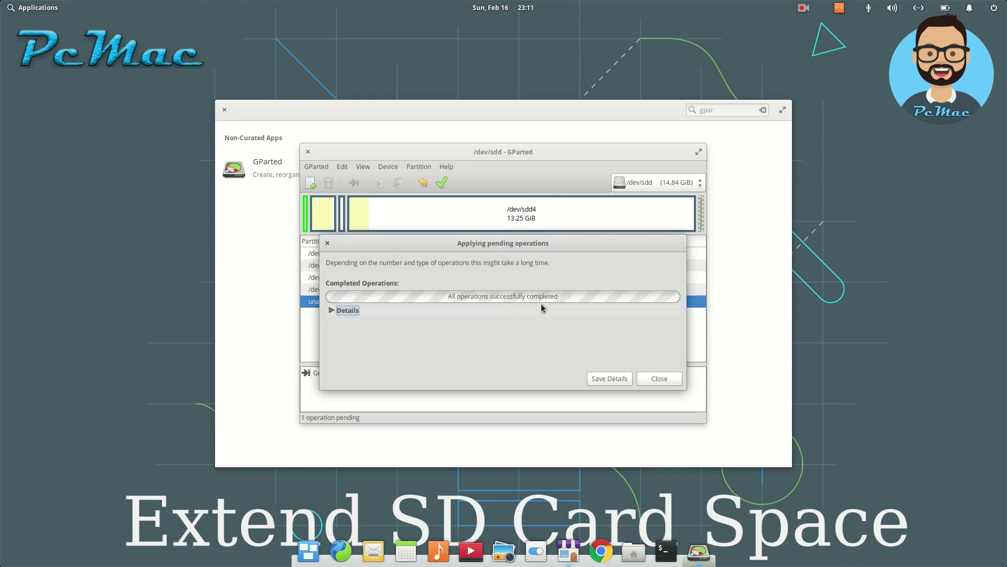
{"action": "left_click", "coordinate": [659, 379]}
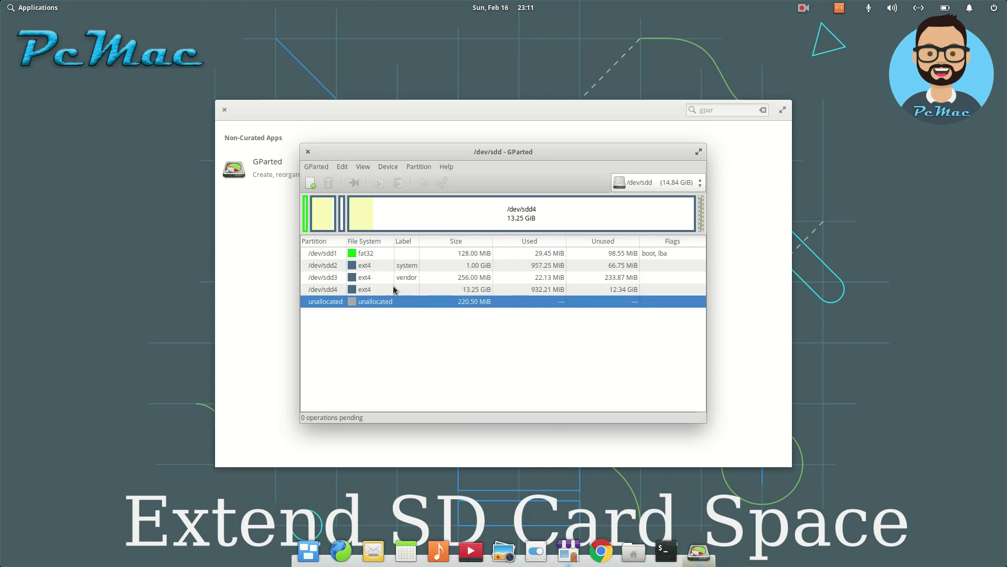
- Close the GParted and AppCenter windows now that /dev/sdd4 is resized
{"action": "left_click", "coordinate": [464, 292]}
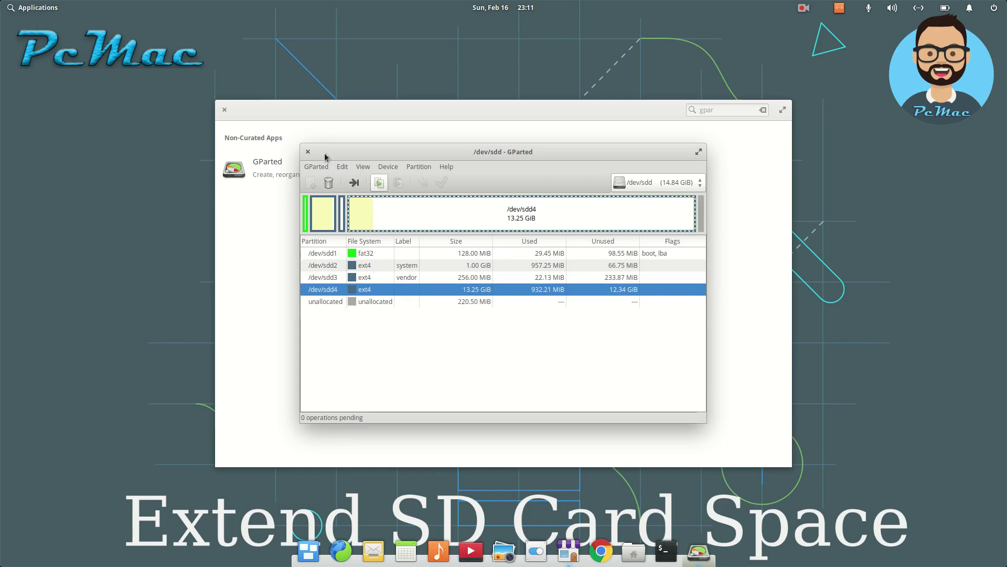
{"action": "left_click", "coordinate": [308, 152]}
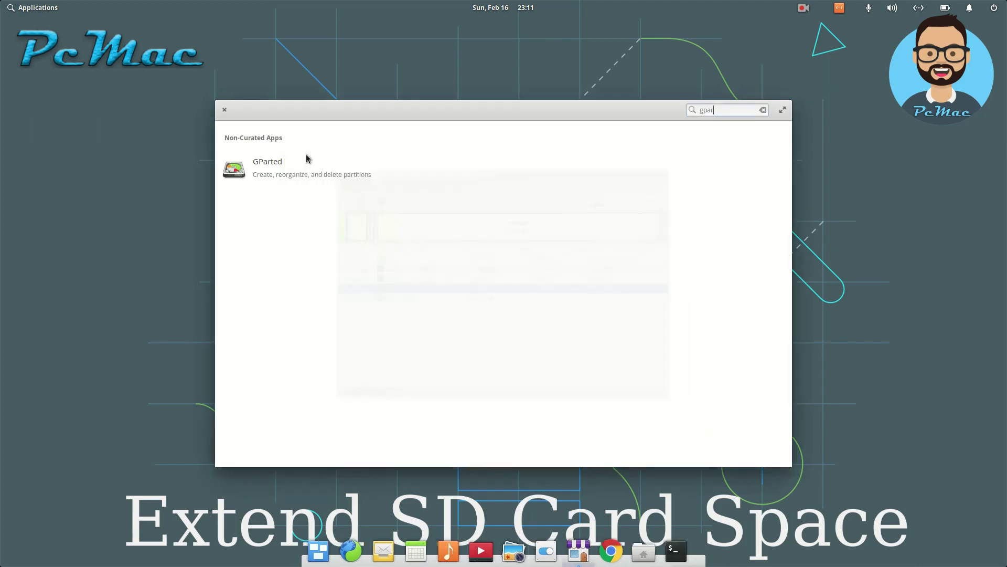
{"action": "left_click", "coordinate": [226, 109]}
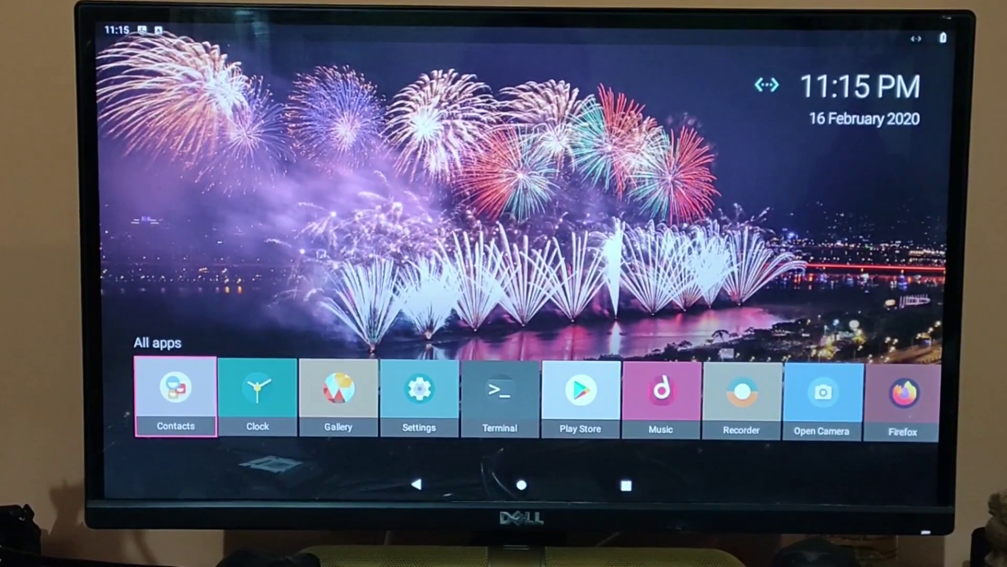
- Move along the Android All apps row until the Files app shows
{"action": "key", "text": "Right"}
{"action": "key", "text": "Right"}
{"action": "key", "text": "Right"}
{"action": "key", "text": "Right"}
{"action": "key", "text": "Right"}
{"action": "key", "text": "Right"}
{"action": "key", "text": "Right"}
{"action": "key", "text": "Right"}
{"action": "key", "text": "Right"}
{"action": "key", "text": "Right"}
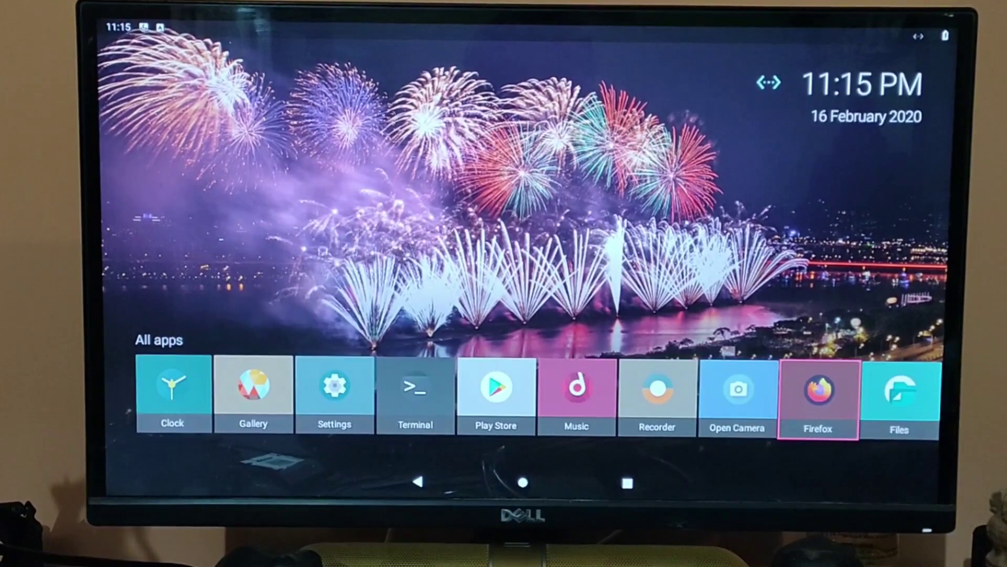